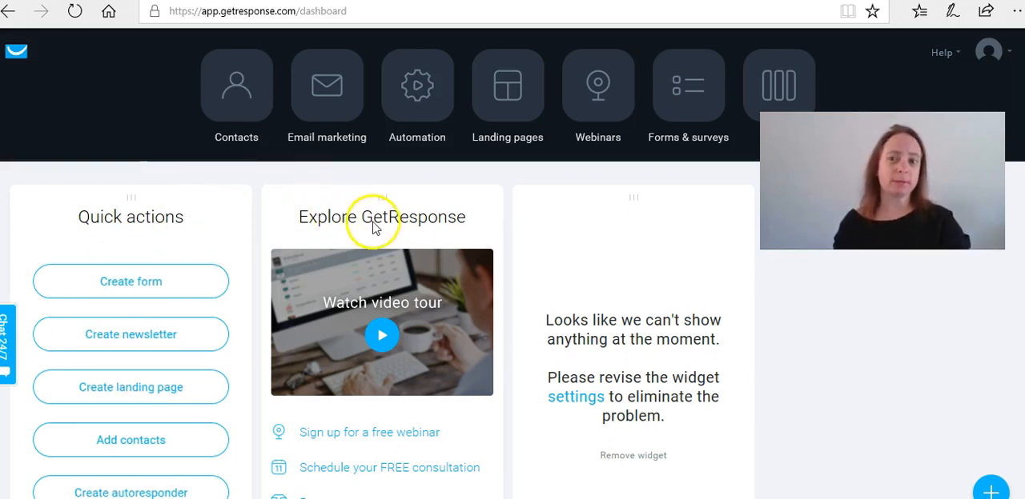
# - Open the message of the "What a Failure!" autoresponder for editing
pyautogui.click(321, 107)
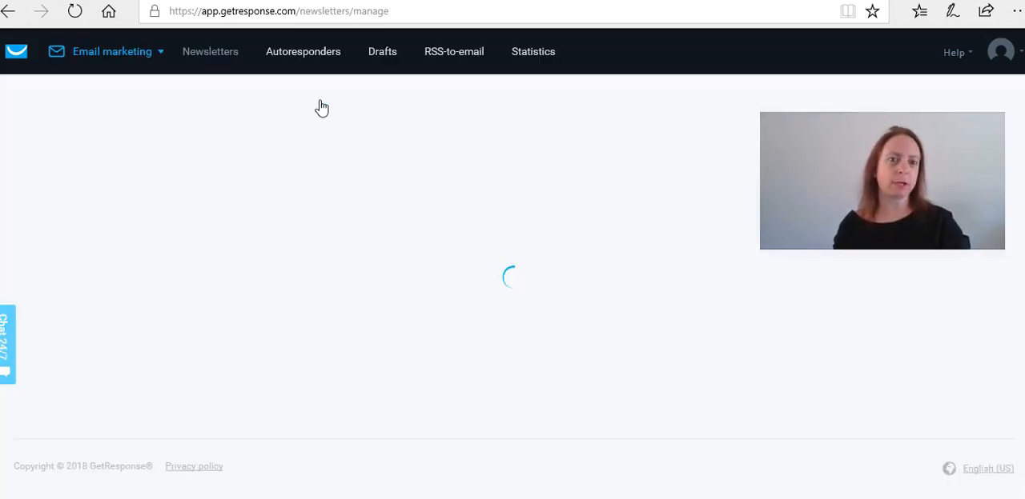
pyautogui.click(304, 55)
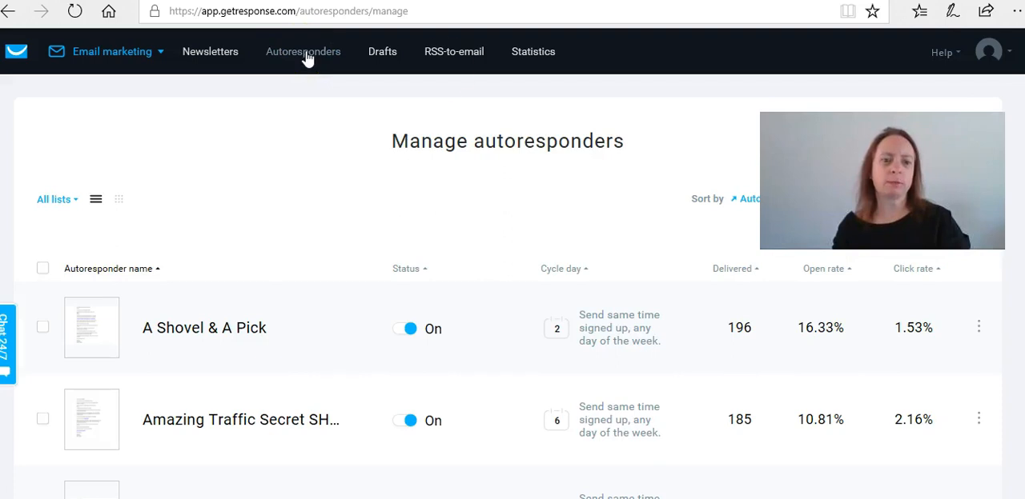
pyautogui.scroll(-7, 513, 264)
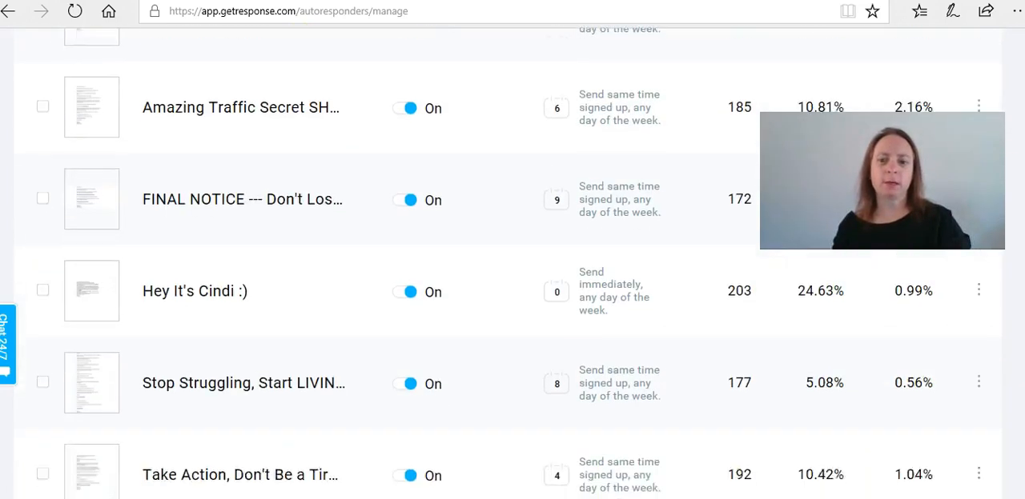
pyautogui.click(978, 327)
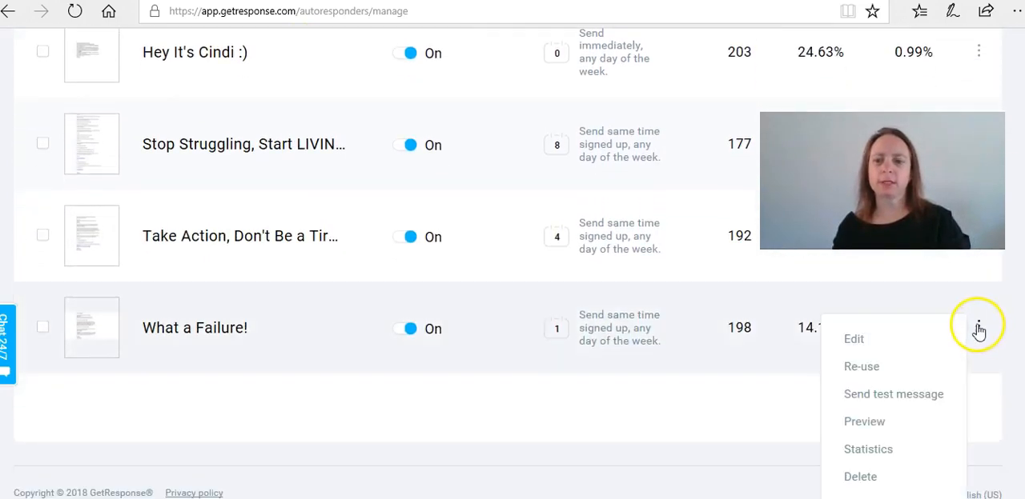
pyautogui.click(879, 339)
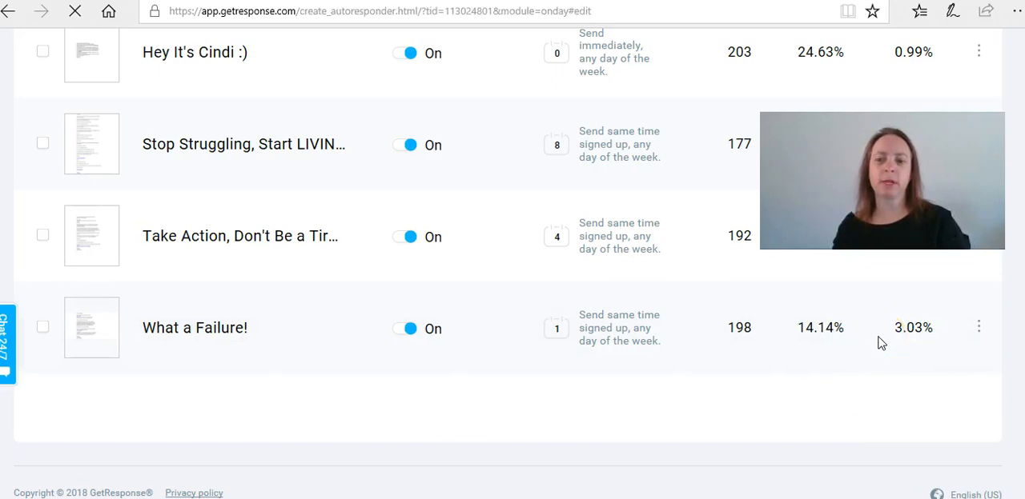
pyautogui.scroll(-3, 977, 327)
pyautogui.scroll(-6, 512, 320)
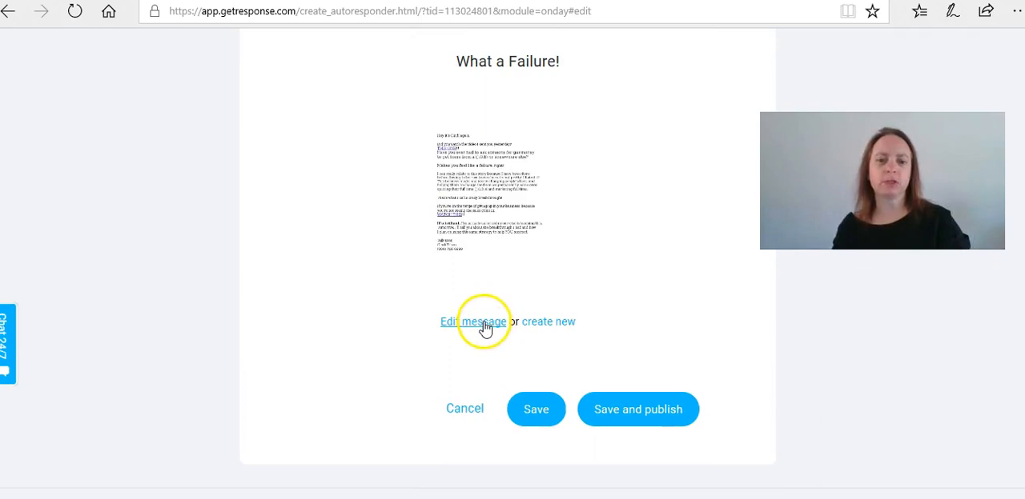
pyautogui.click(484, 323)
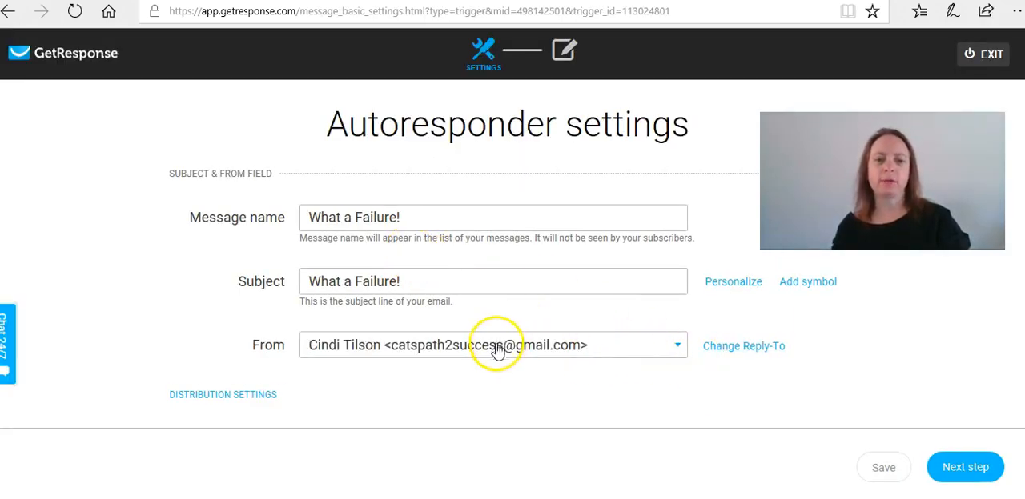
# - Show the autoresponder's Reply-to address in its settings and continue to the message editor
pyautogui.click(709, 347)
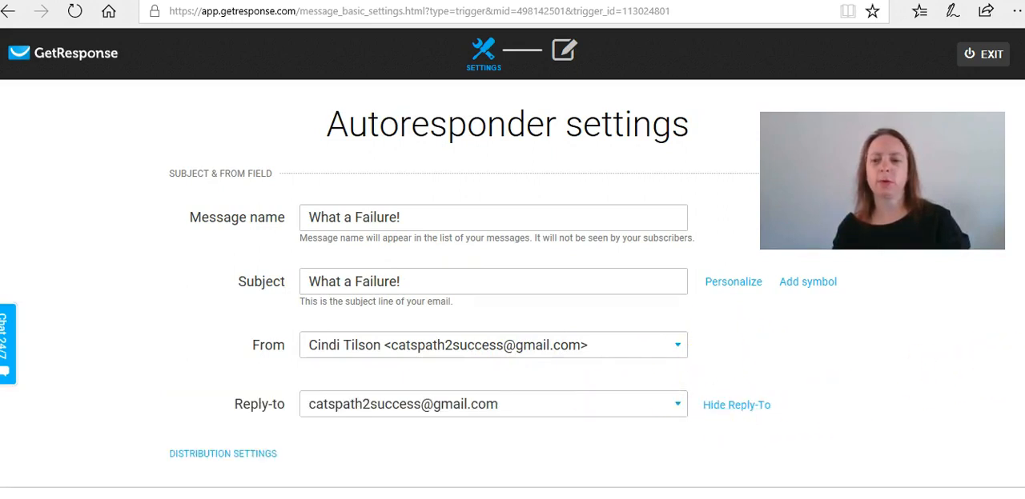
pyautogui.scroll(-2, 512, 264)
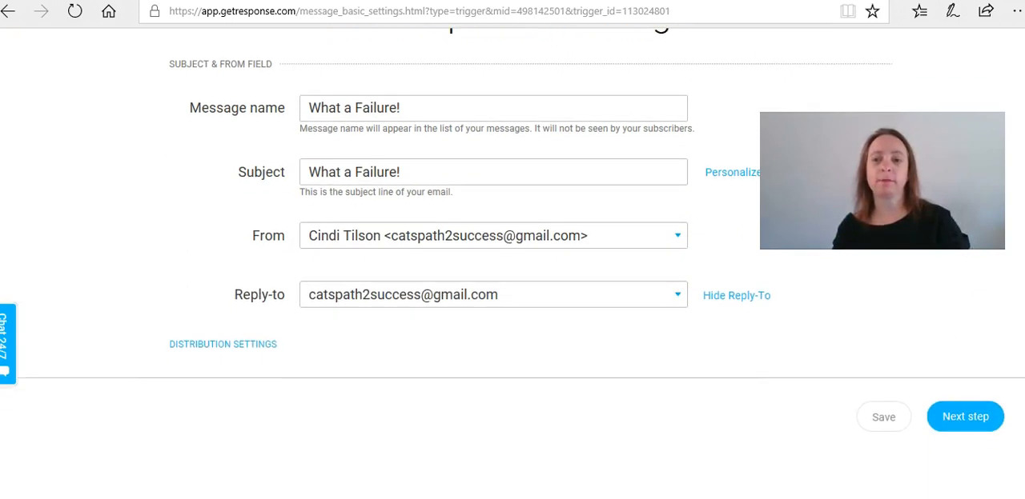
pyautogui.click(965, 421)
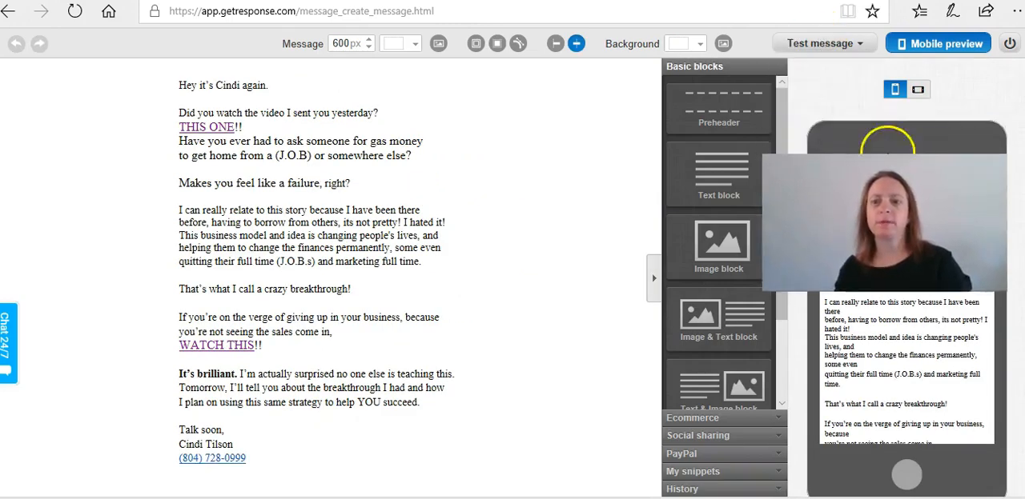
# - Run a SpamScore check on the message and examine the result about the ADSP hit, closing the report when done
pyautogui.moveTo(838, 47)
pyautogui.click(813, 119)
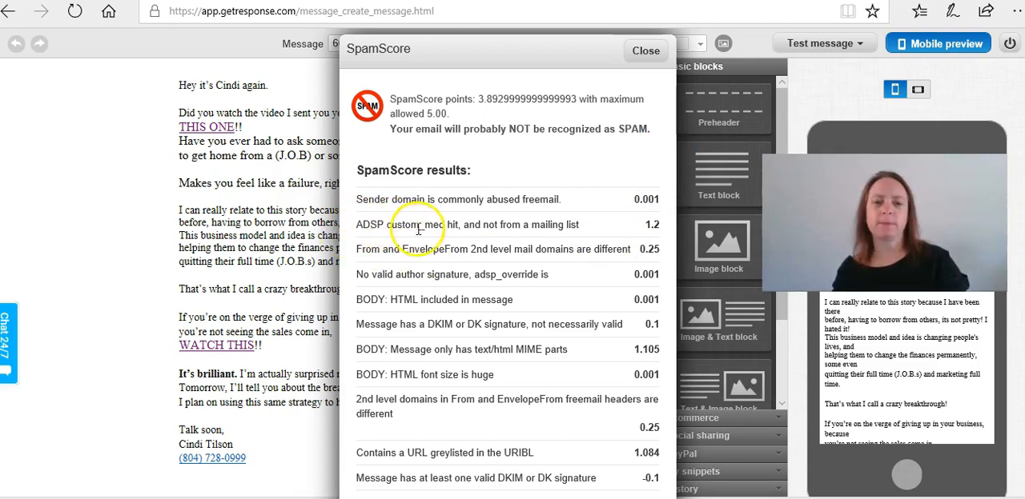
pyautogui.moveTo(592, 226); pyautogui.dragTo(353, 233)
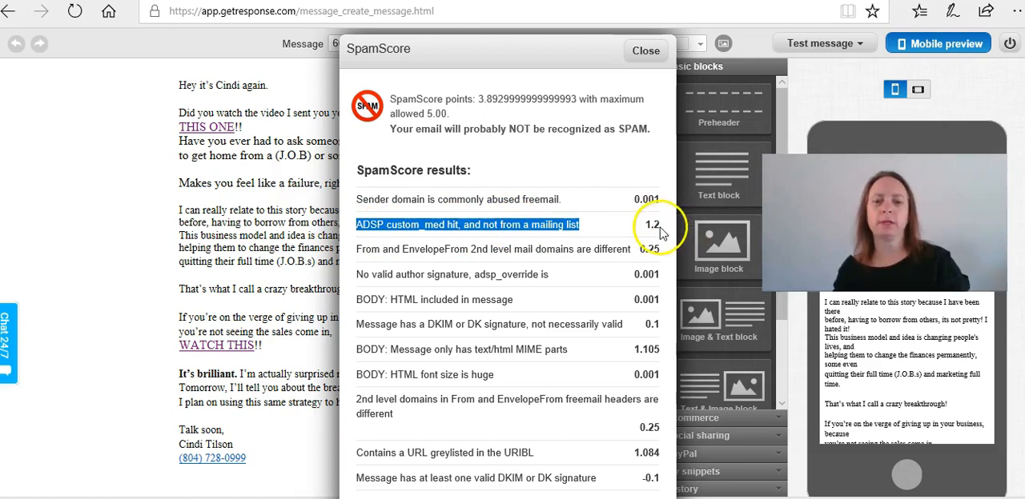
pyautogui.click(646, 51)
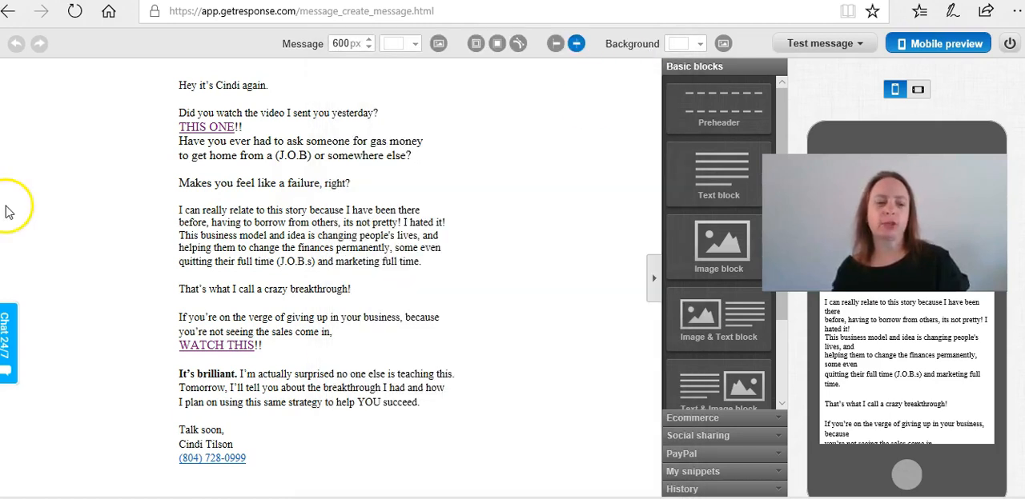
# - Return to the autoresponder settings, set both From and Reply-to to the custom-domain email address, and continue to the message editor
pyautogui.click(7, 13)
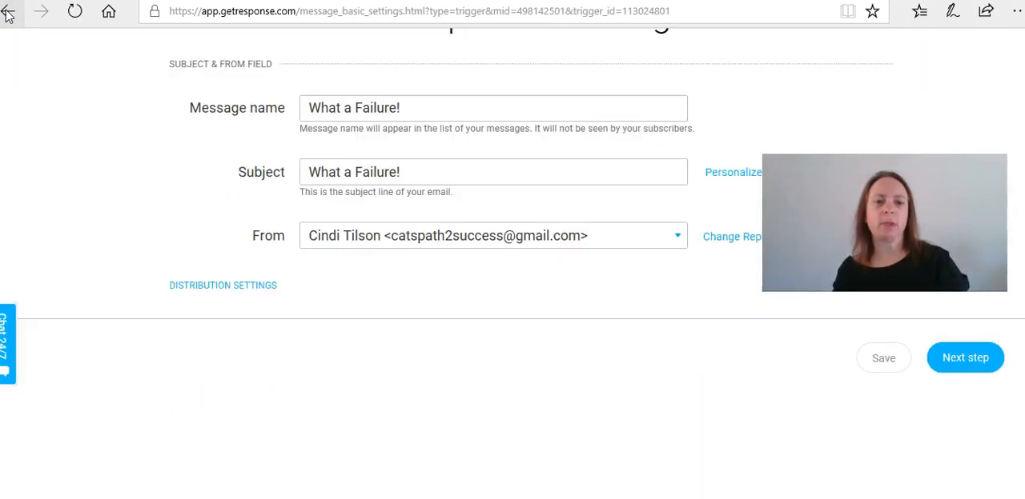
pyautogui.click(678, 239)
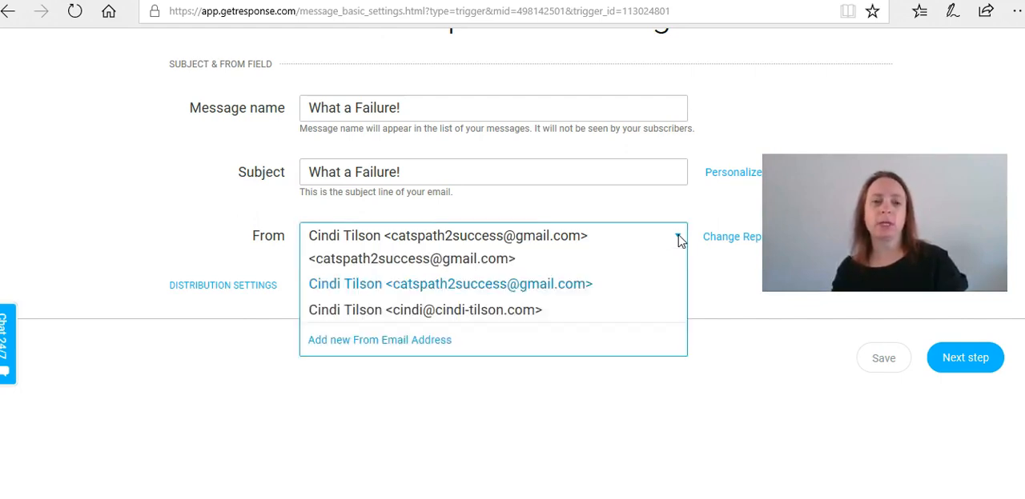
pyautogui.click(527, 311)
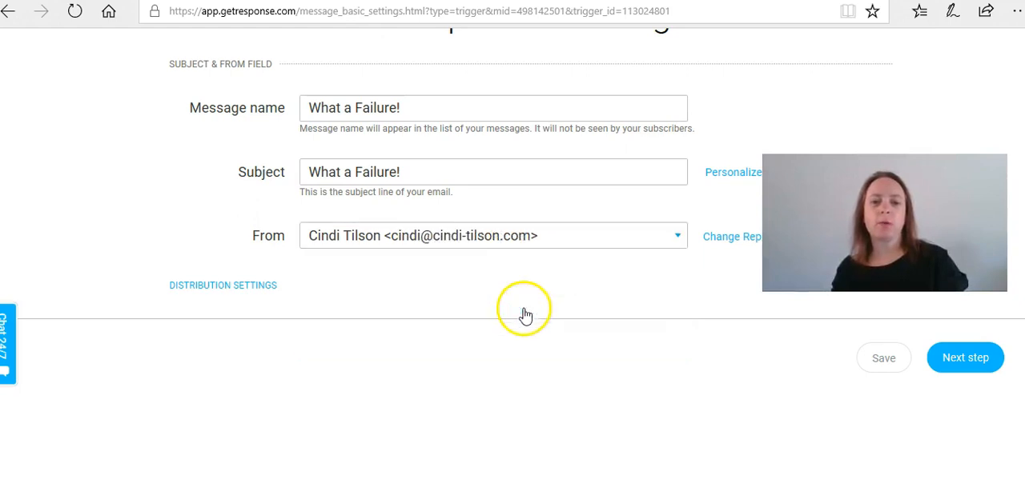
pyautogui.click(723, 240)
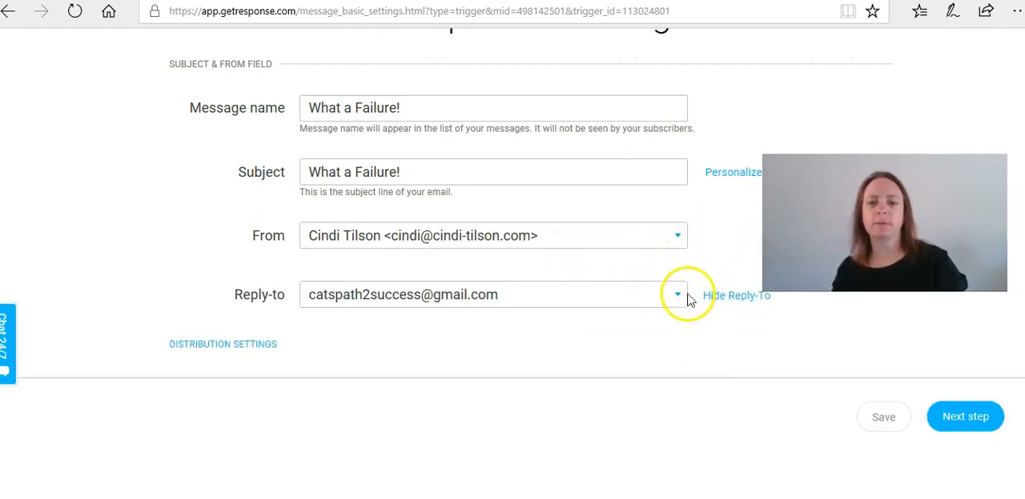
pyautogui.click(609, 302)
pyautogui.click(430, 368)
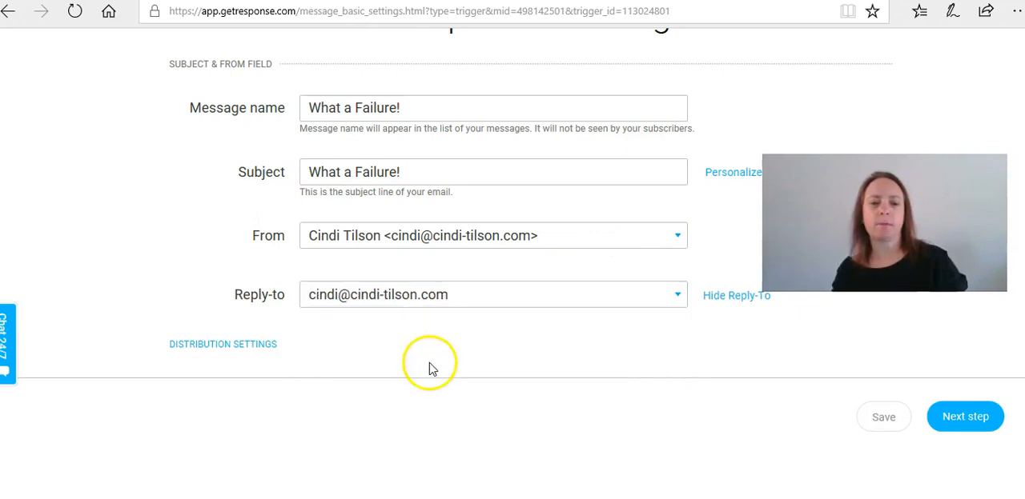
pyautogui.click(952, 418)
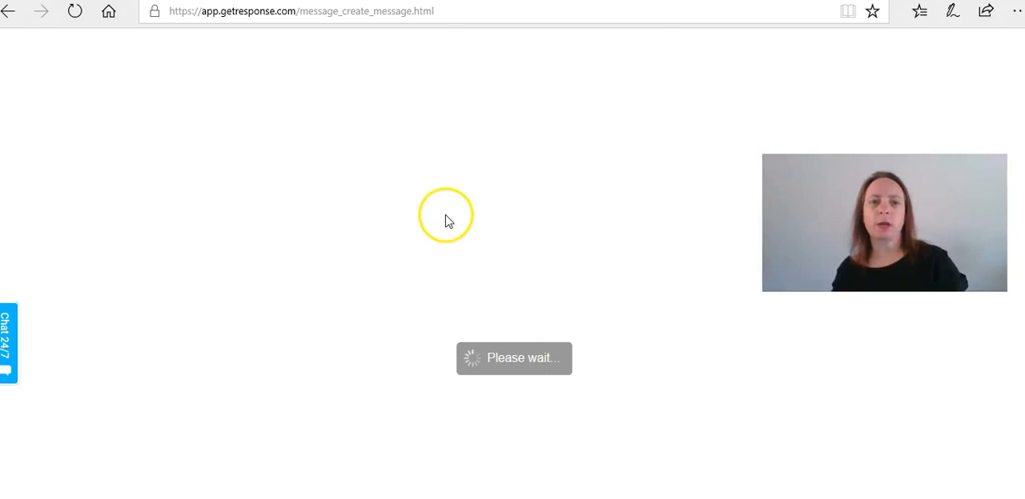
# - Recheck the message's SpamScore with the custom-domain sender address and close the report
pyautogui.click(794, 45)
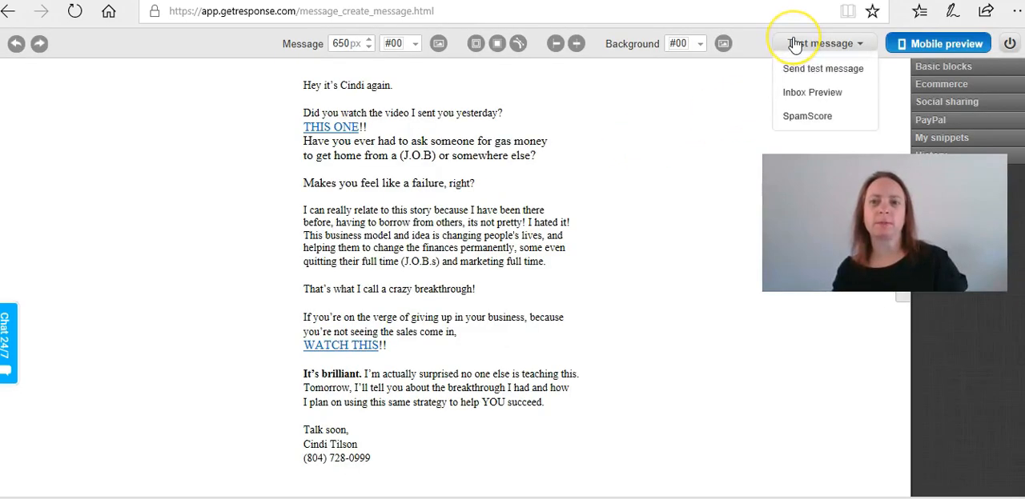
pyautogui.click(794, 44)
pyautogui.click(794, 45)
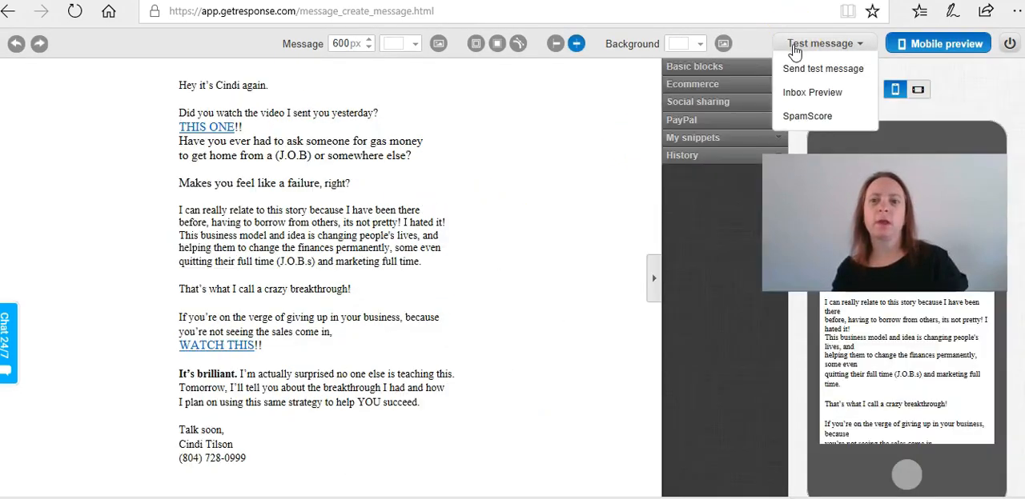
pyautogui.click(804, 117)
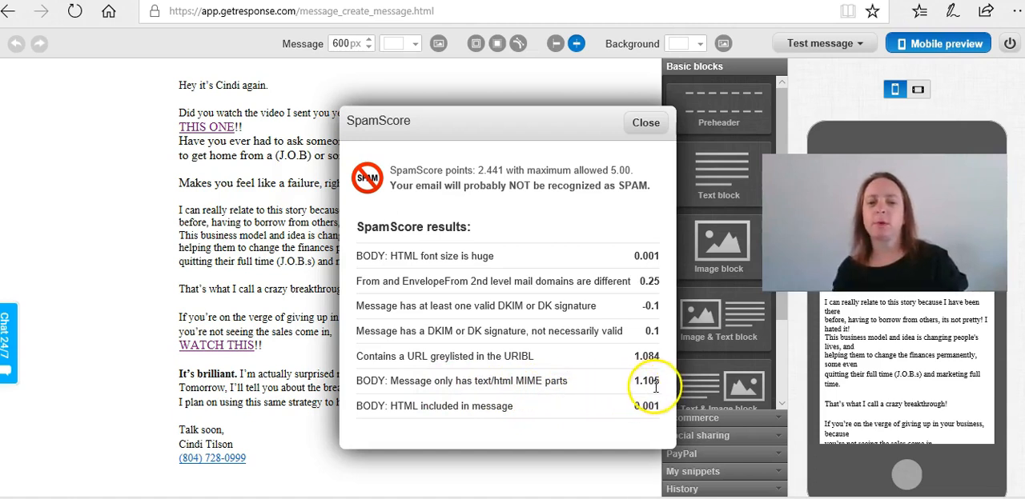
pyautogui.click(644, 124)
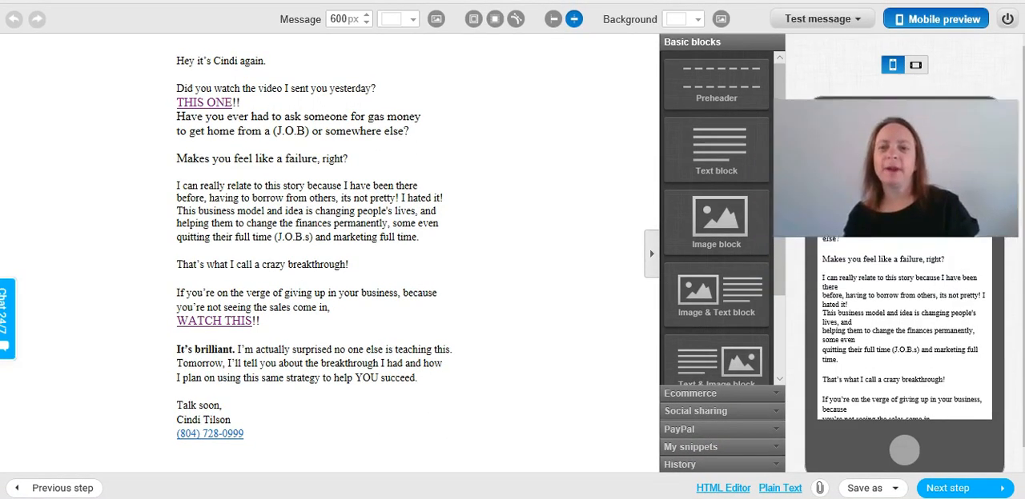
# - Generate the message's plain text version from its HTML content and wrap the long lines
pyautogui.click(774, 489)
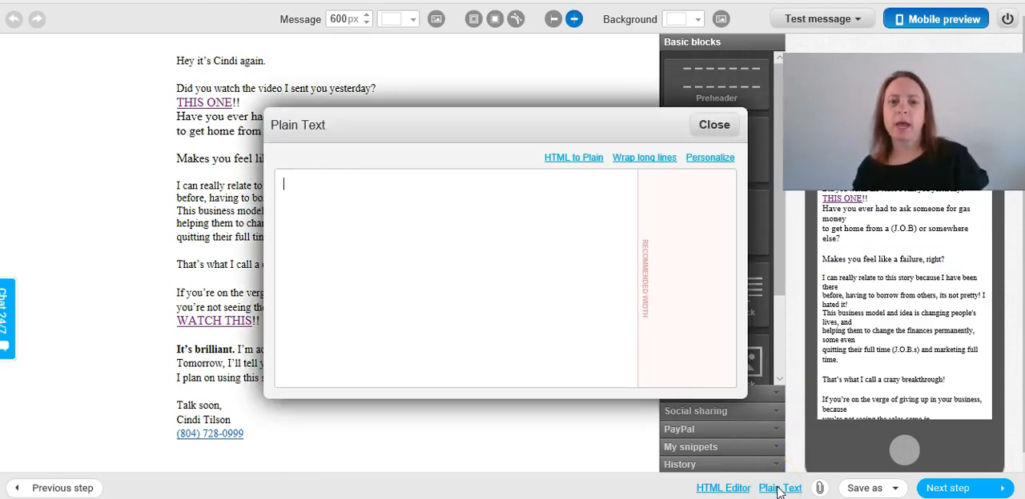
pyautogui.click(573, 158)
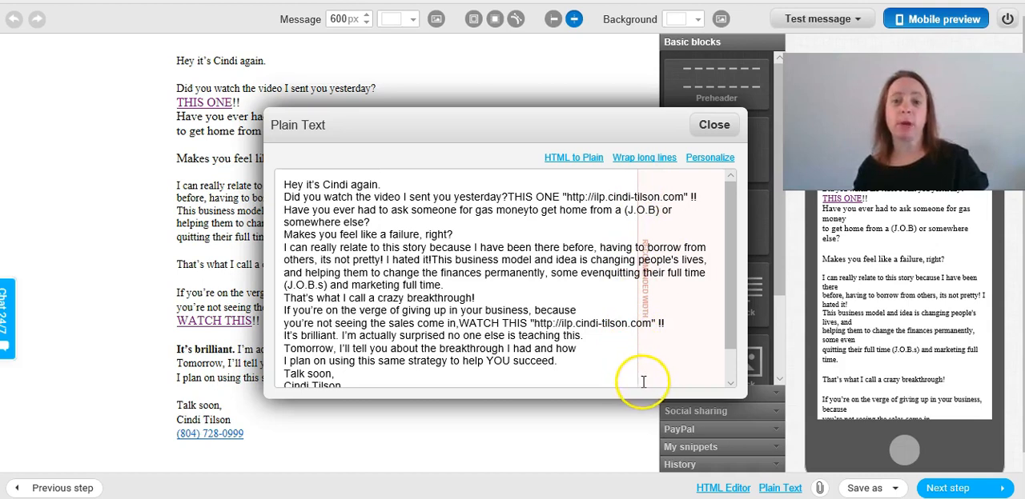
pyautogui.click(628, 165)
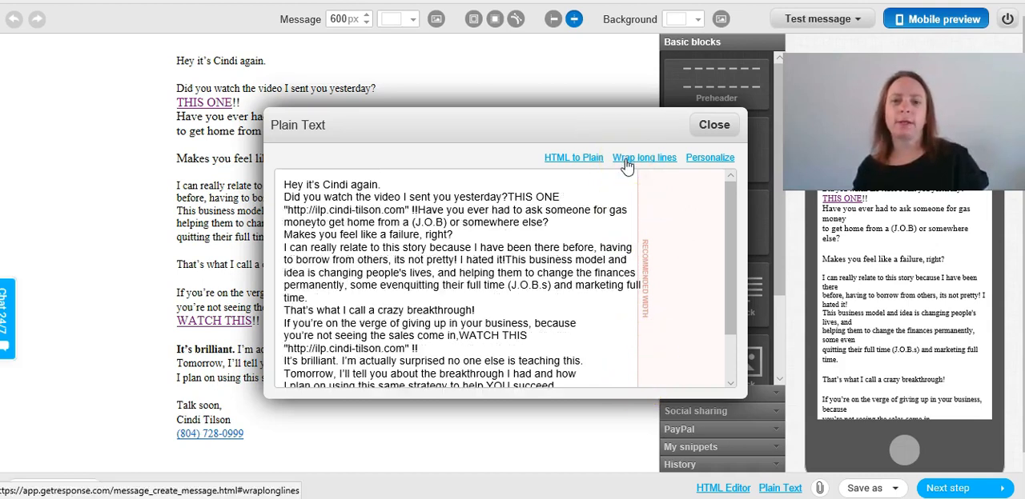
pyautogui.click(714, 126)
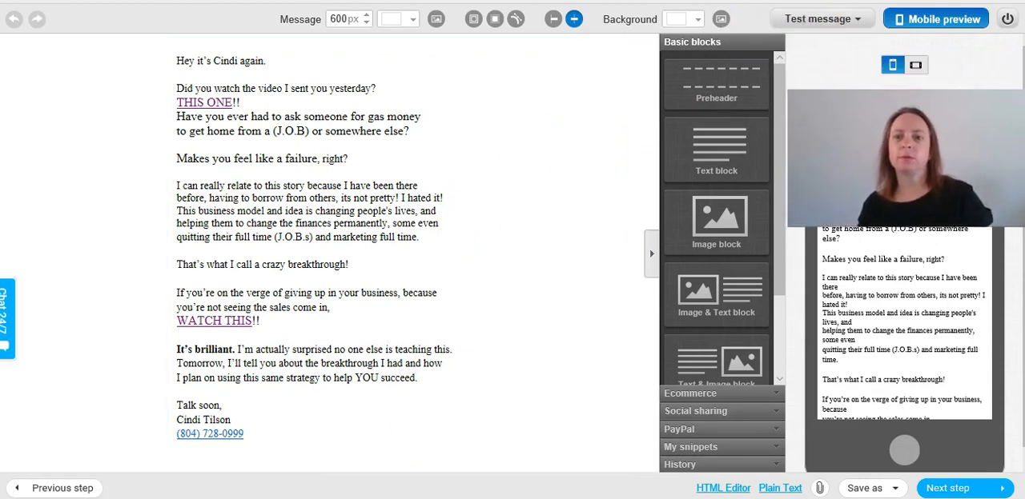
# - Run the SpamScore check with the plain text version included, examine the greylisted URL result, and close the report
pyautogui.click(821, 31)
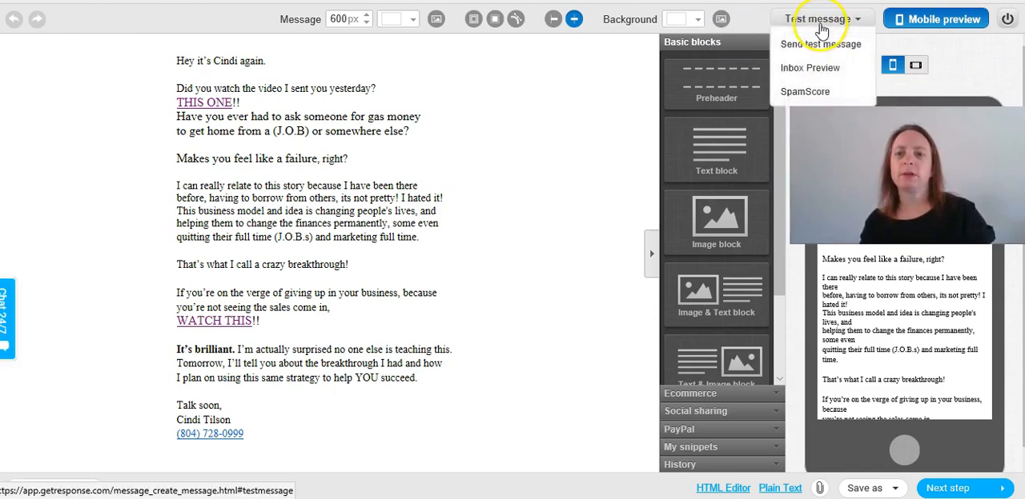
pyautogui.click(808, 96)
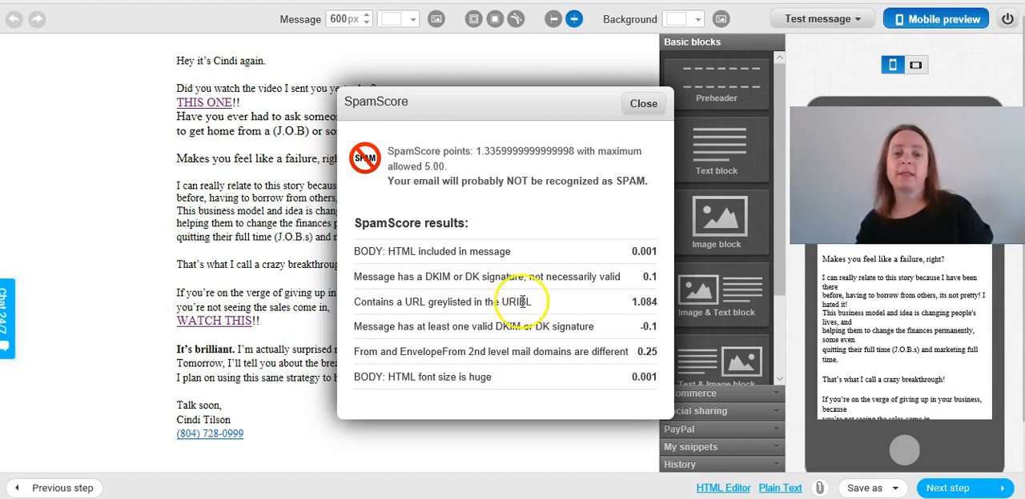
pyautogui.moveTo(658, 305); pyautogui.dragTo(350, 308)
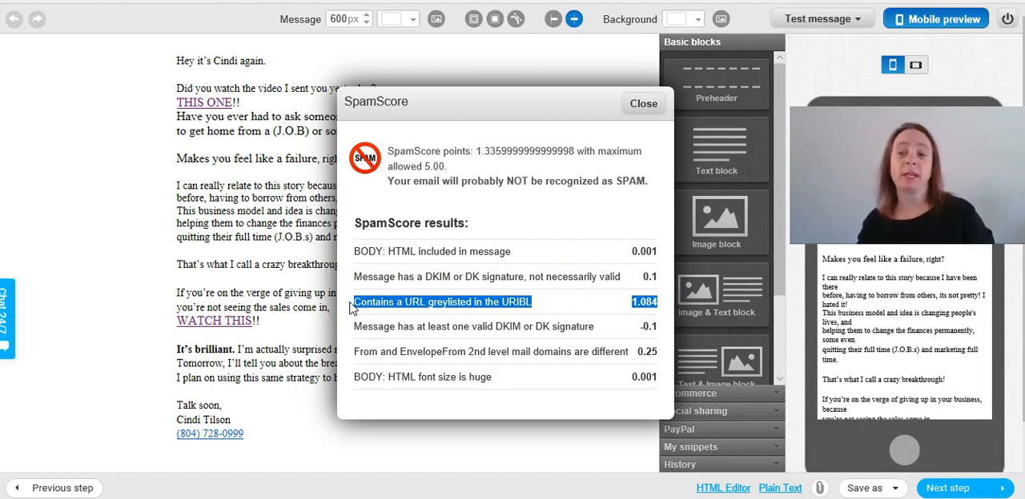
pyautogui.click(549, 301)
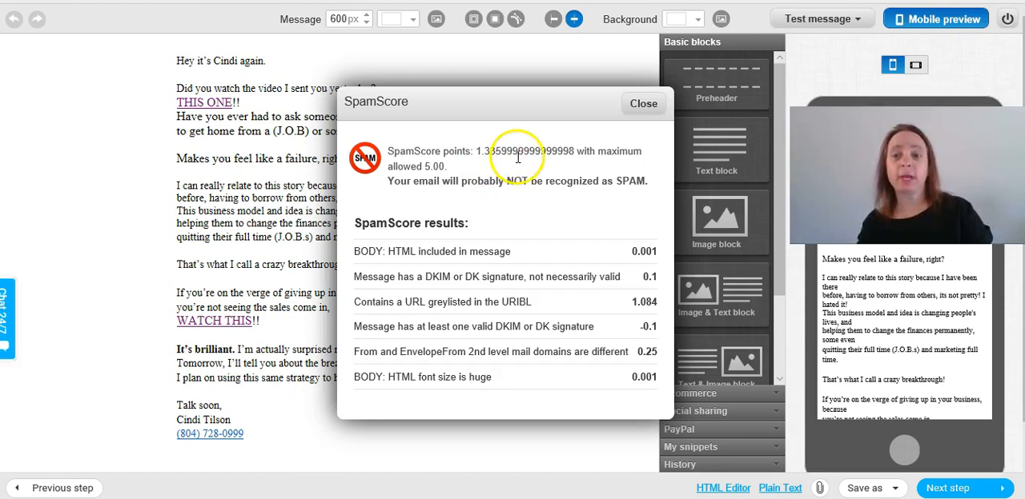
pyautogui.click(644, 106)
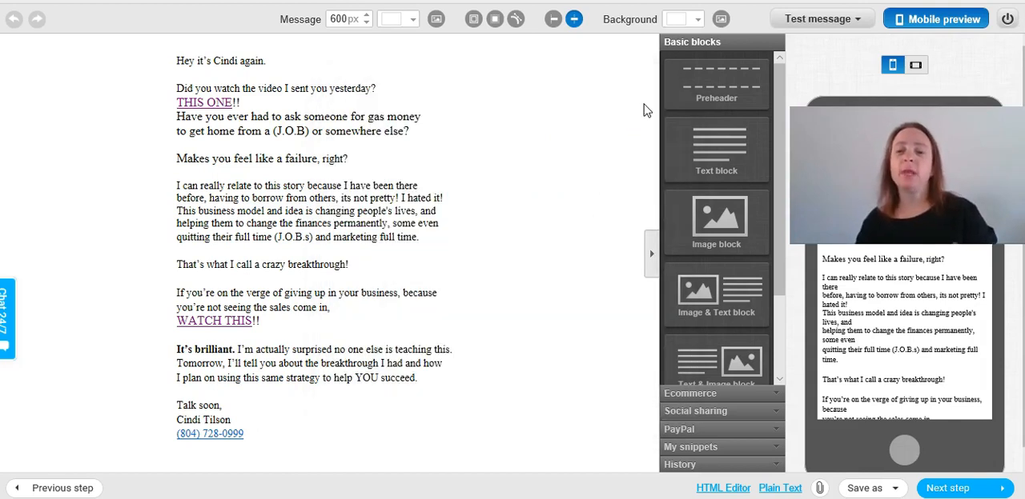